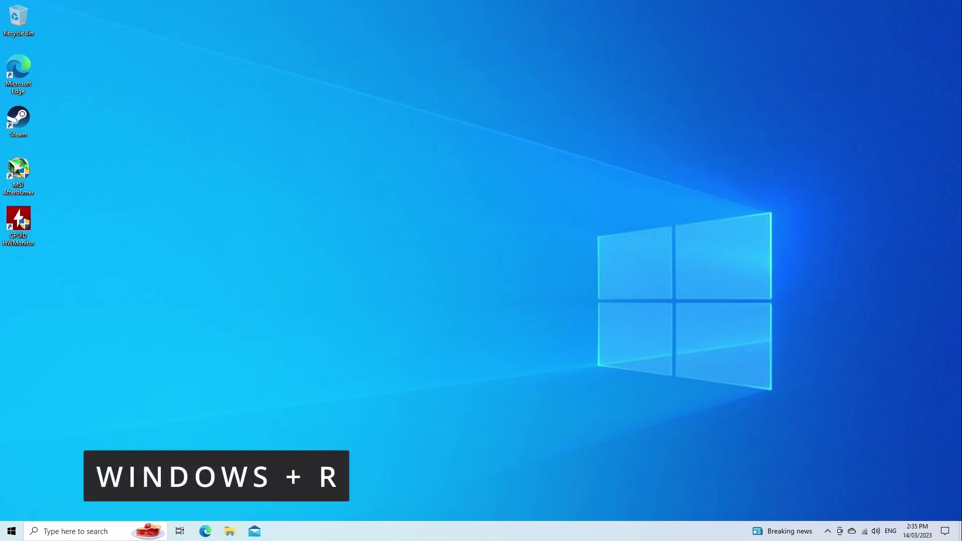
Run msinfo32 and check BIOS 3703 (27/12/2017) and the MAXIMUS VIII HERO ALPHA board details.
key("super+r")
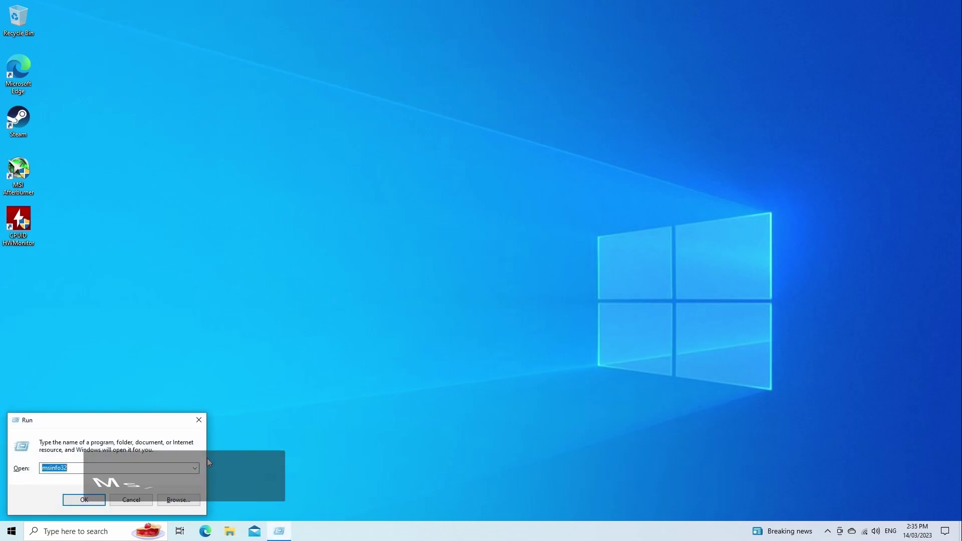
key("Return")
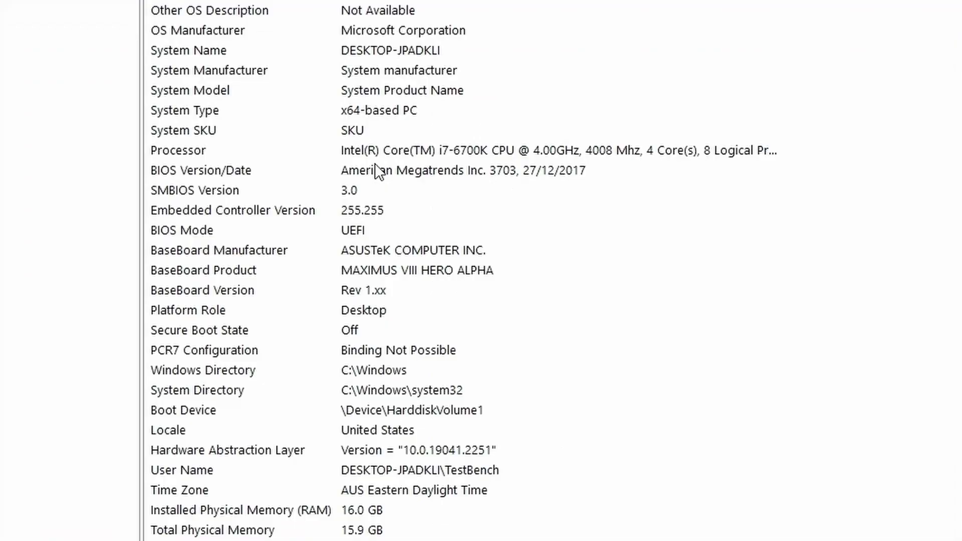
left_click(450, 175)
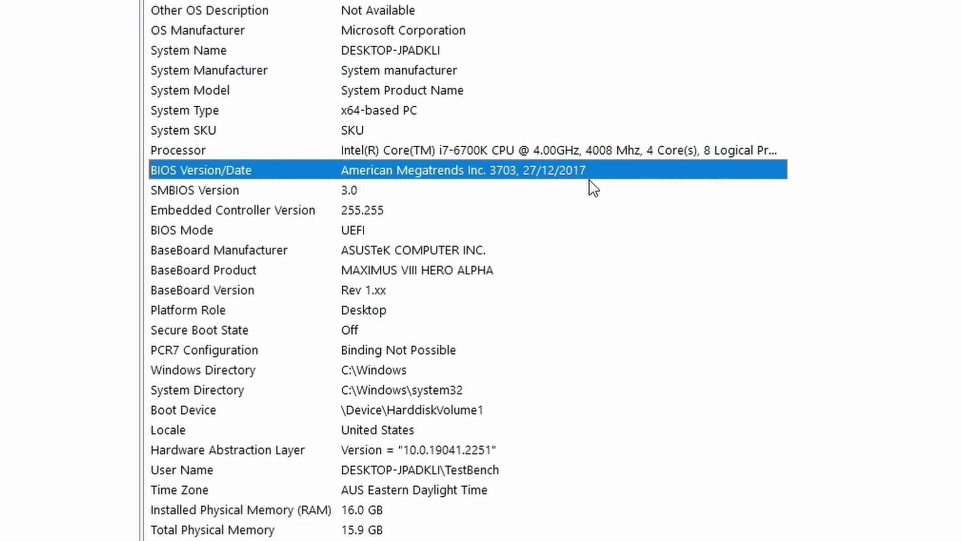
left_click(295, 251)
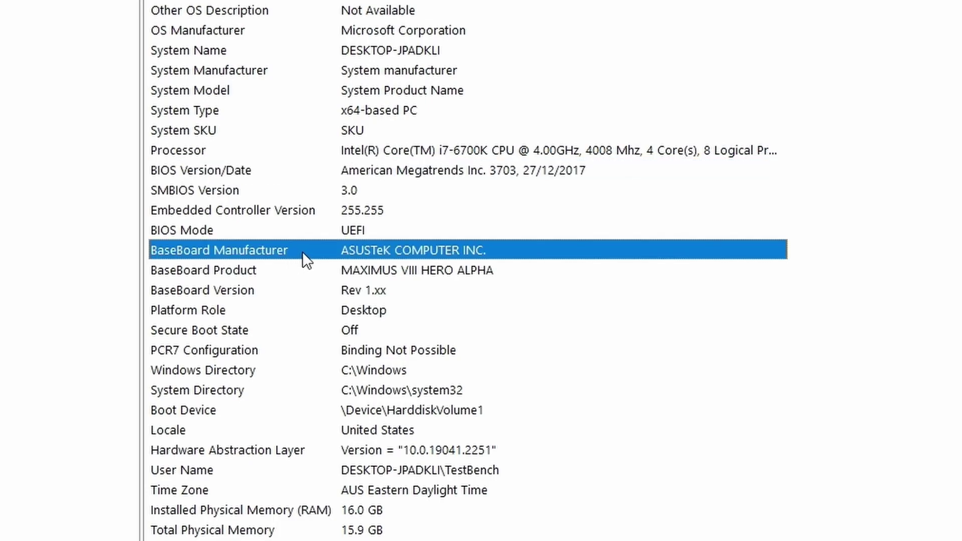
left_click(206, 275)
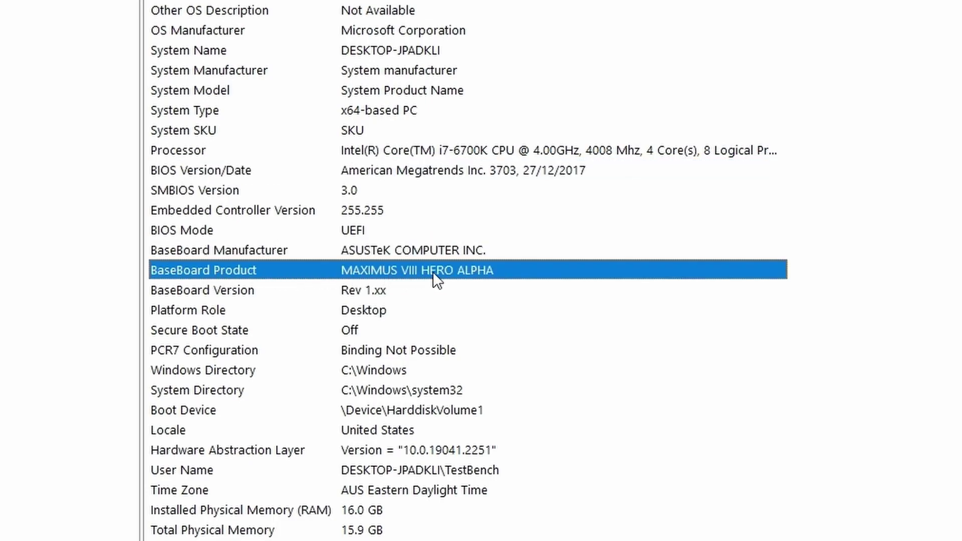
left_click(199, 293)
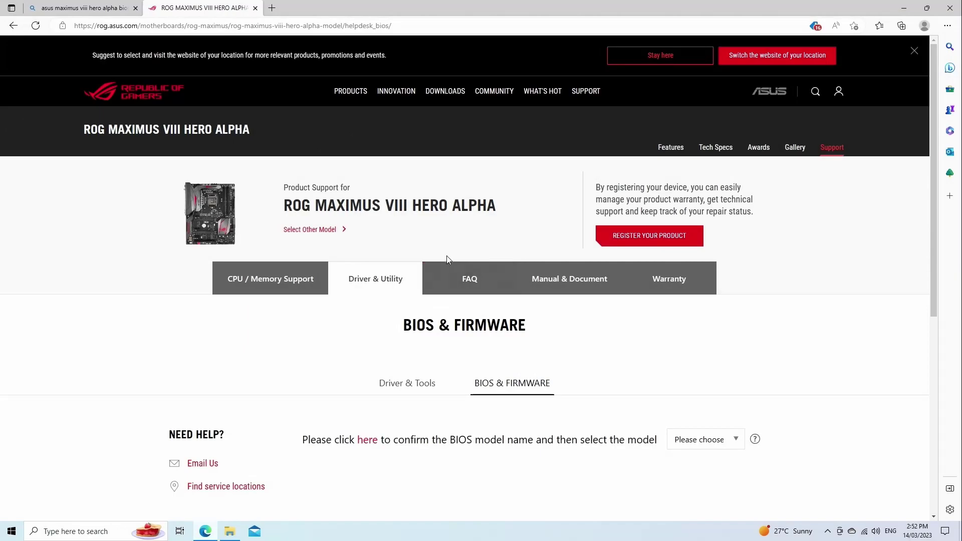
Choose ROG MAXIMUS VIII HERO ALPHA on the BIOS & Firmware page and download BIOS 3801.
scroll(492, 277, "down", 2)
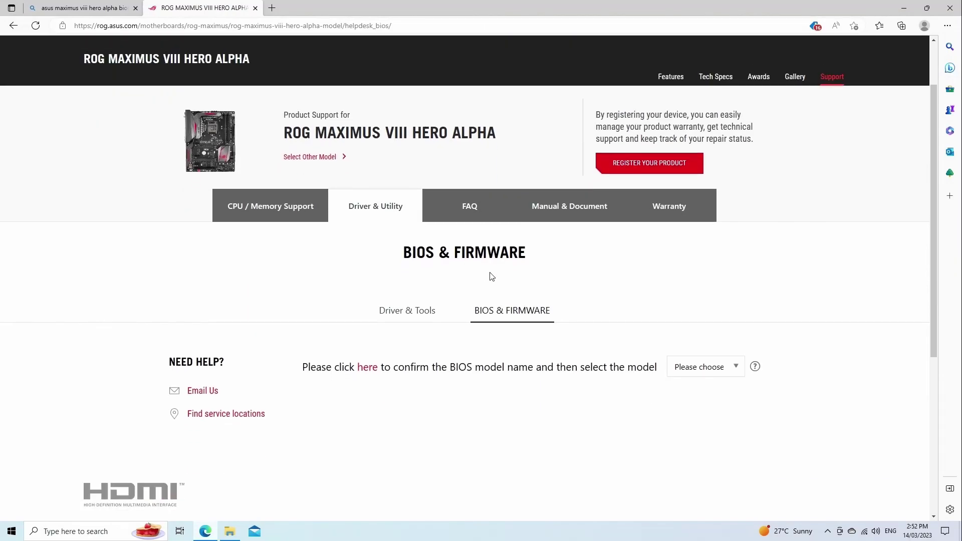
scroll(492, 276, "down", 1)
left_click(705, 294)
left_click(732, 326)
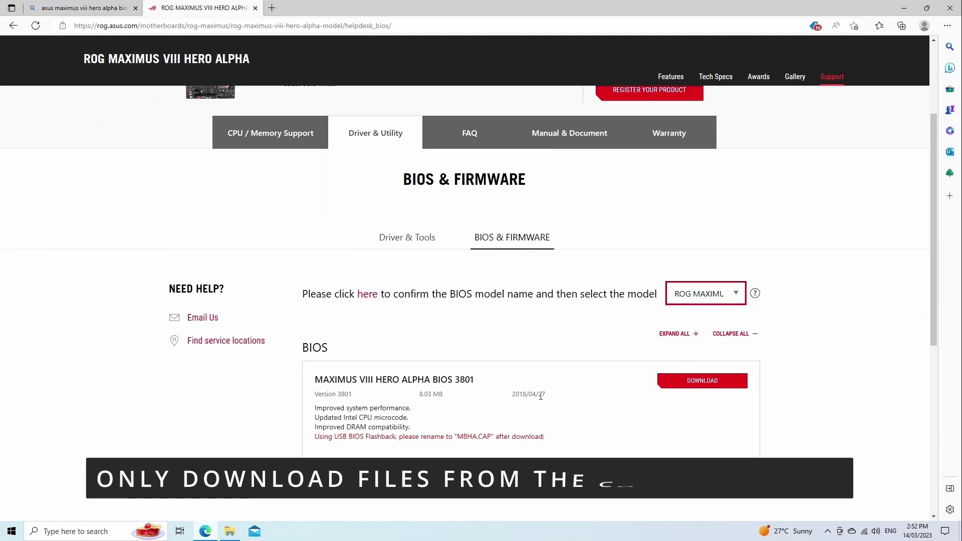
scroll(601, 351, "down", 1)
left_click(661, 306)
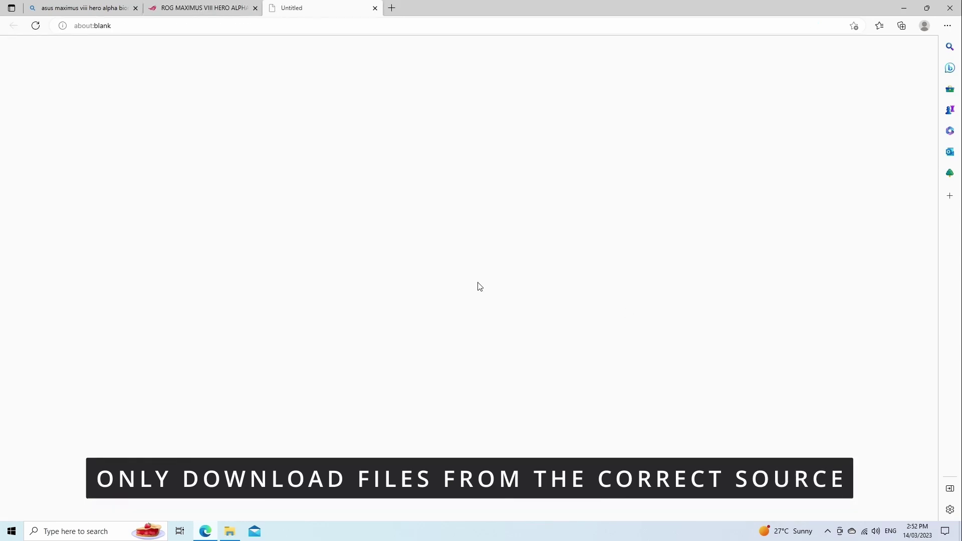
Move the downloaded BIOS zip from Downloads onto the ESD-USB (D:) drive.
left_click(849, 43)
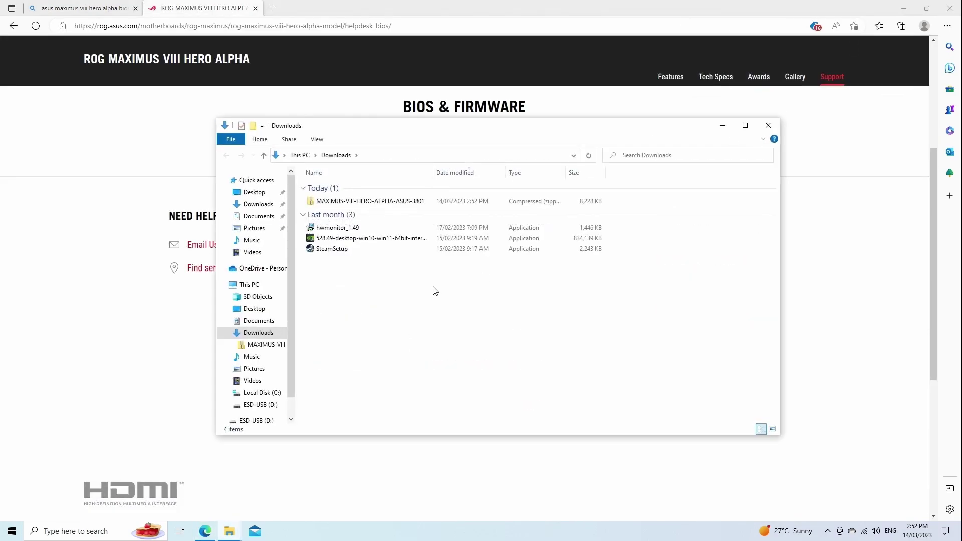
right_click(362, 205)
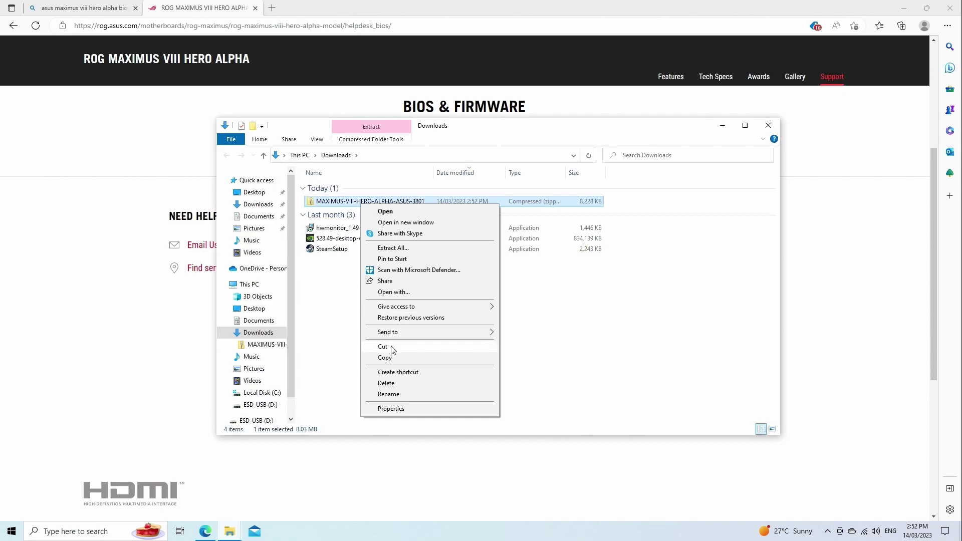
left_click(244, 424)
left_click(246, 406)
right_click(406, 255)
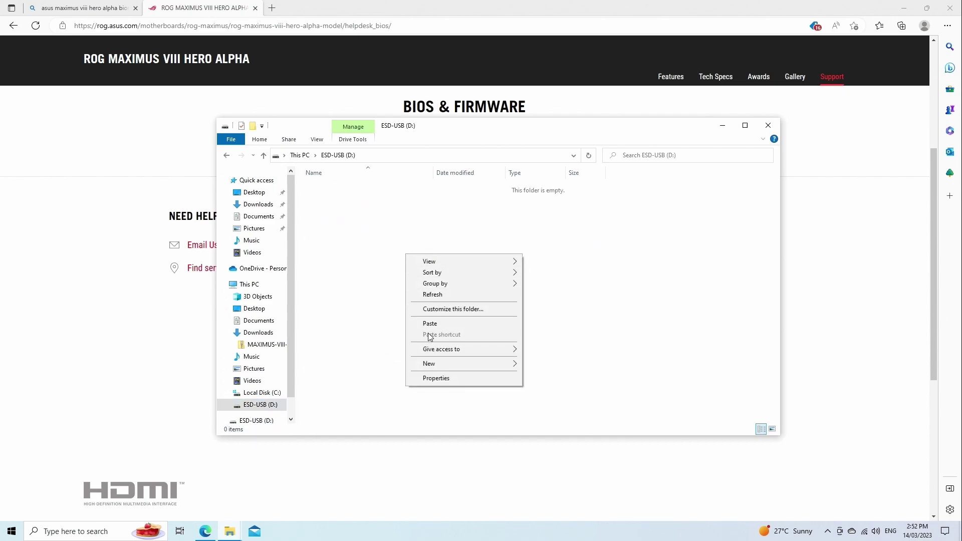
key("Escape")
key("ctrl+v")
Extract the zip and move the MAXIMUS-VIII-HERO-ALPHA-ASUS-3801 CAP file to the drive root.
right_click(350, 190)
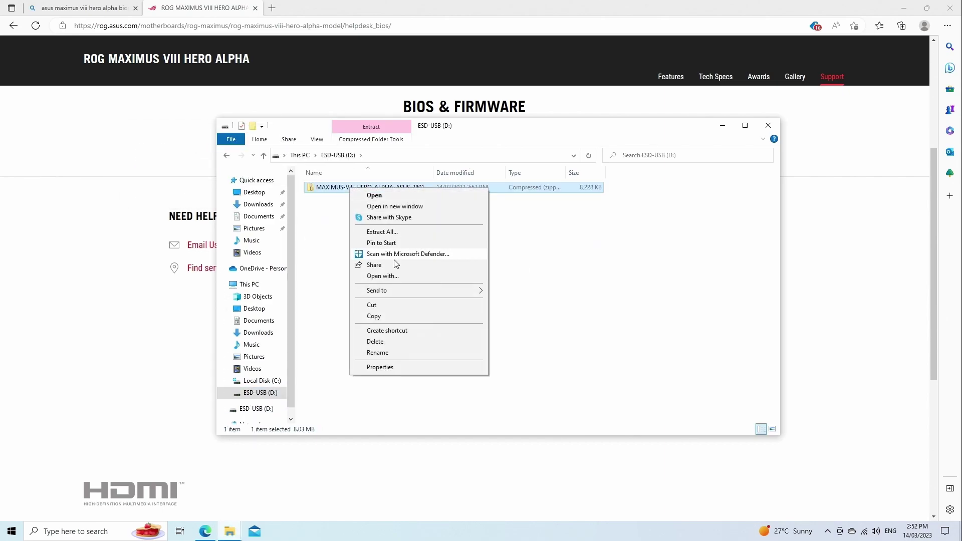
left_click(384, 231)
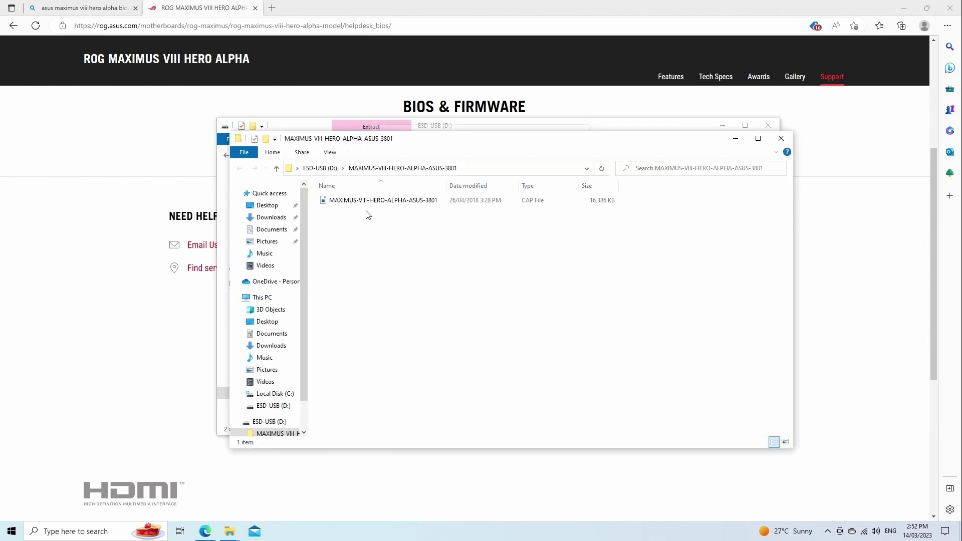
left_click(364, 202)
right_click(364, 201)
left_click(388, 294)
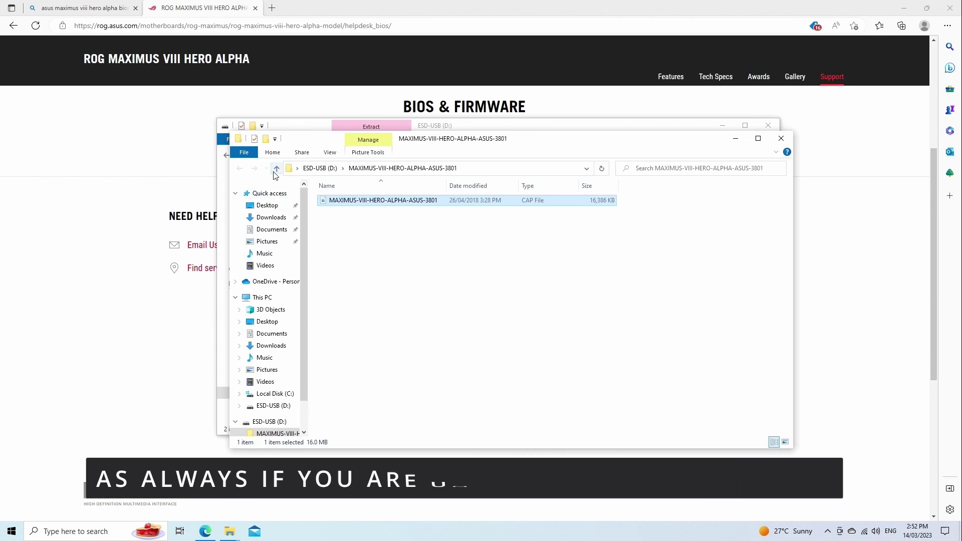
left_click(269, 421)
right_click(378, 258)
left_click(399, 321)
Delete the leftover zip and extracted folder from the USB drive.
left_click(386, 211)
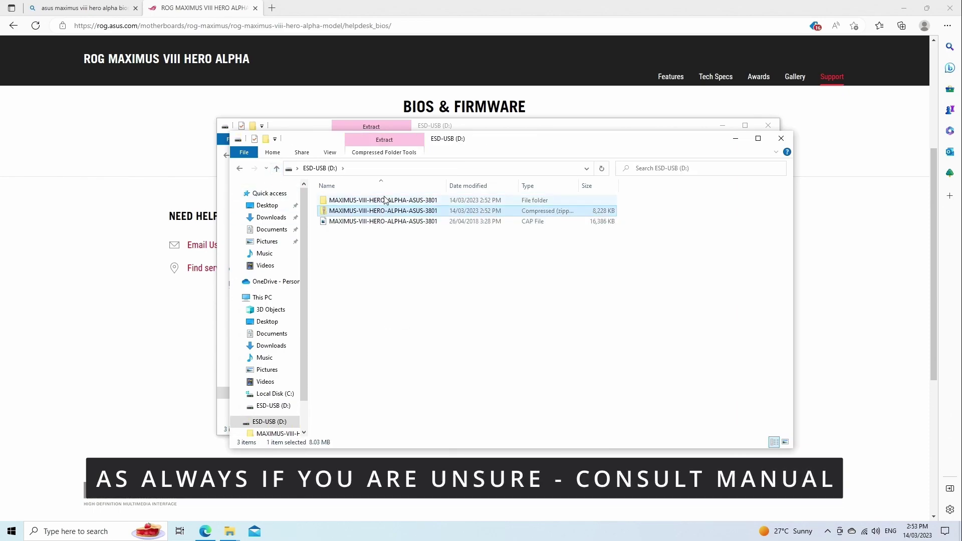
left_click(386, 200, "ctrl")
key("Delete")
left_click(526, 273)
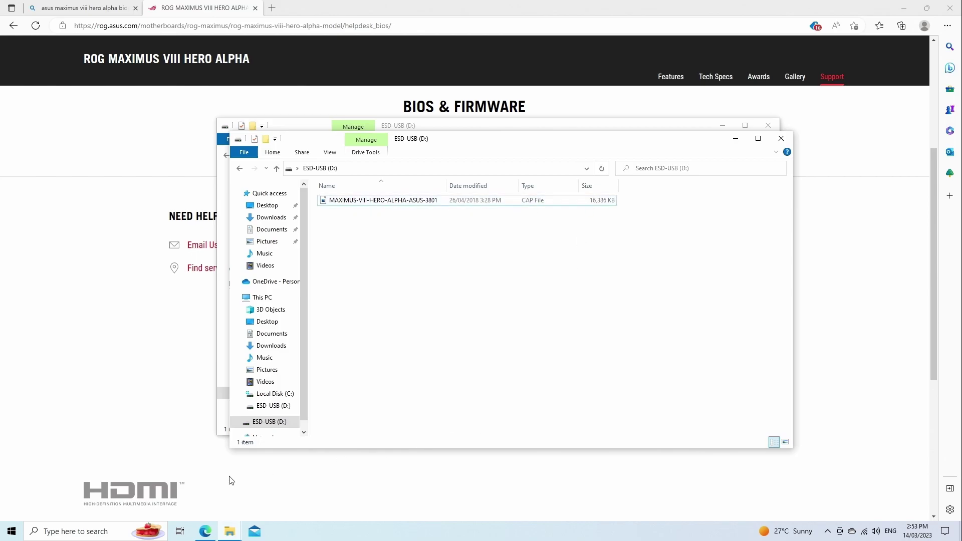
left_click(11, 531)
Restart into the BIOS and launch ASUS EZ Flash 3 Utility from the Tool tab.
right_click(11, 531)
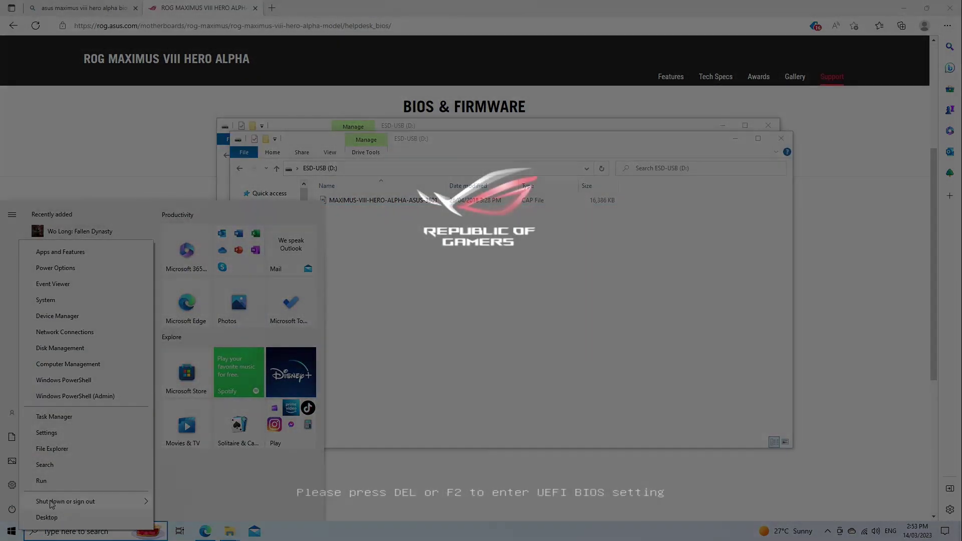
mouse_move(100, 501)
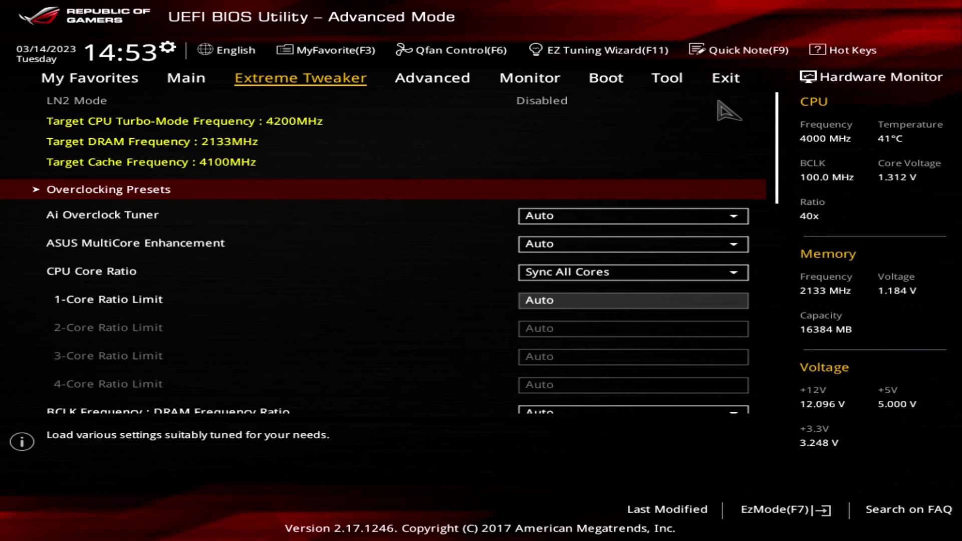
left_click(666, 79)
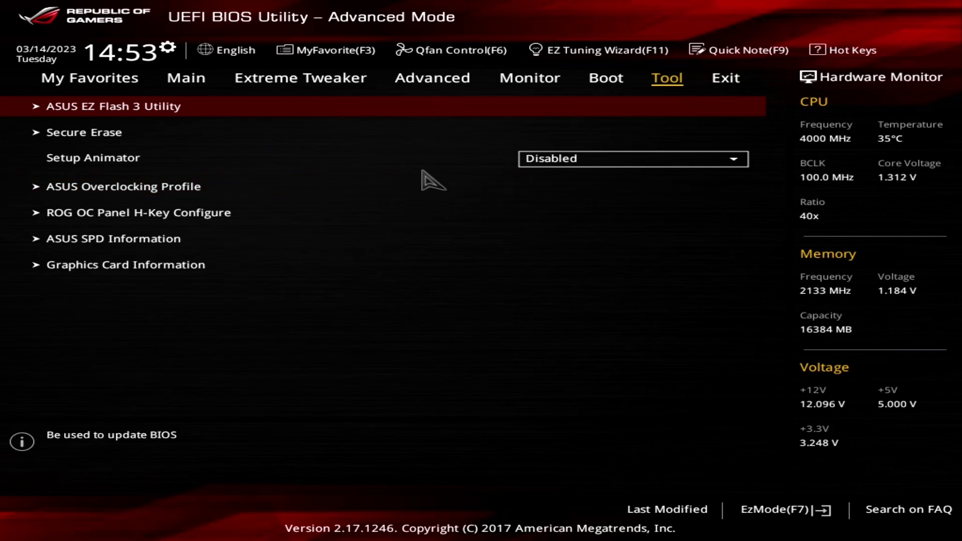
left_click(52, 112)
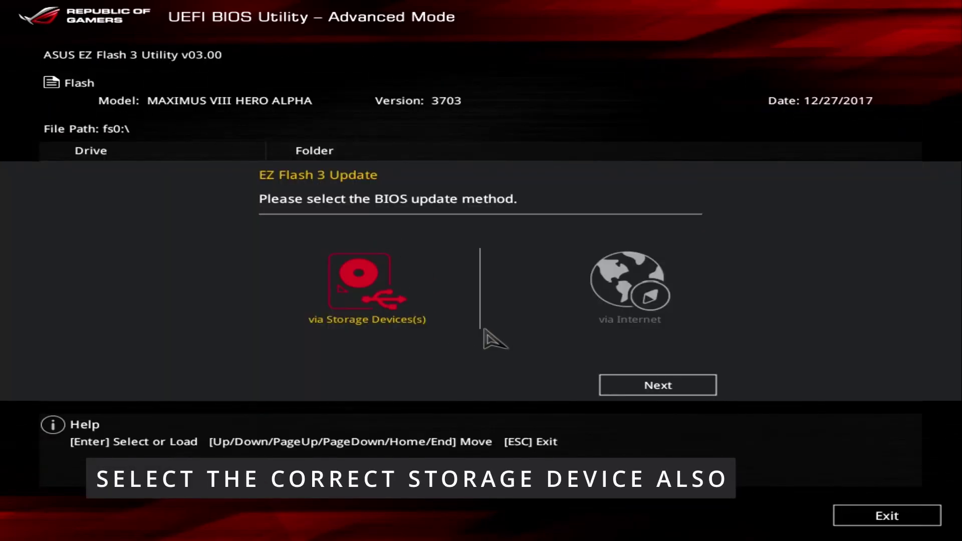
Flash the 3801 CAP file via Storage Devices, confirm the update, and acknowledge the reset.
left_click(659, 390)
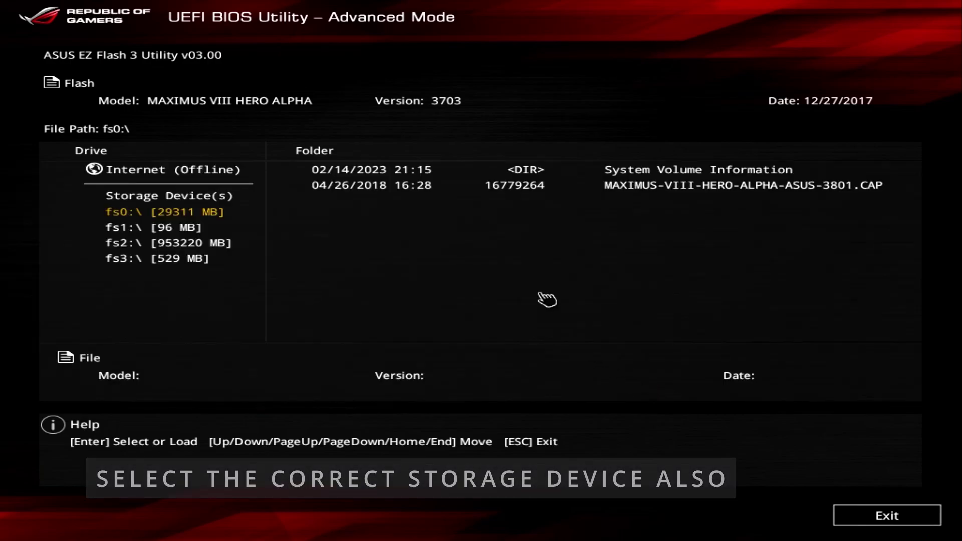
left_click(478, 189)
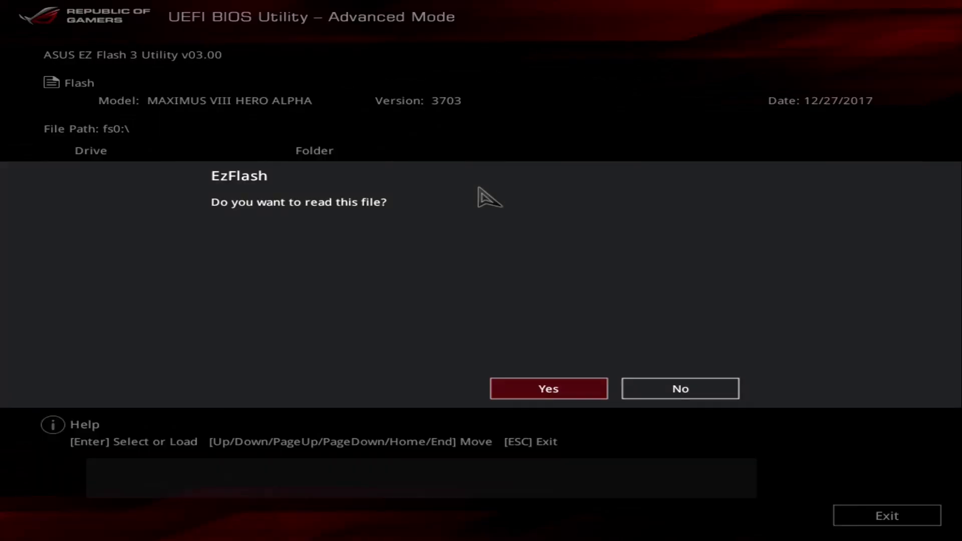
left_click(561, 389)
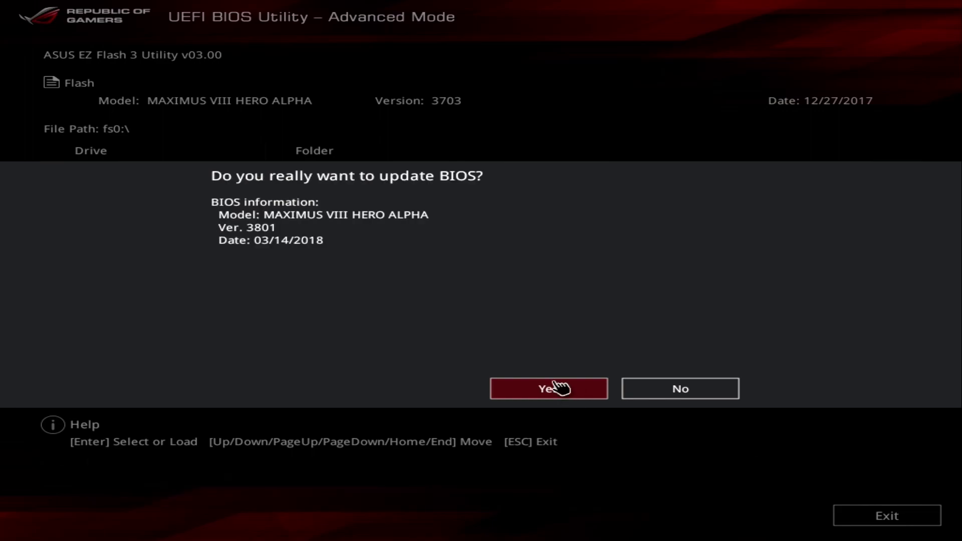
left_click(506, 393)
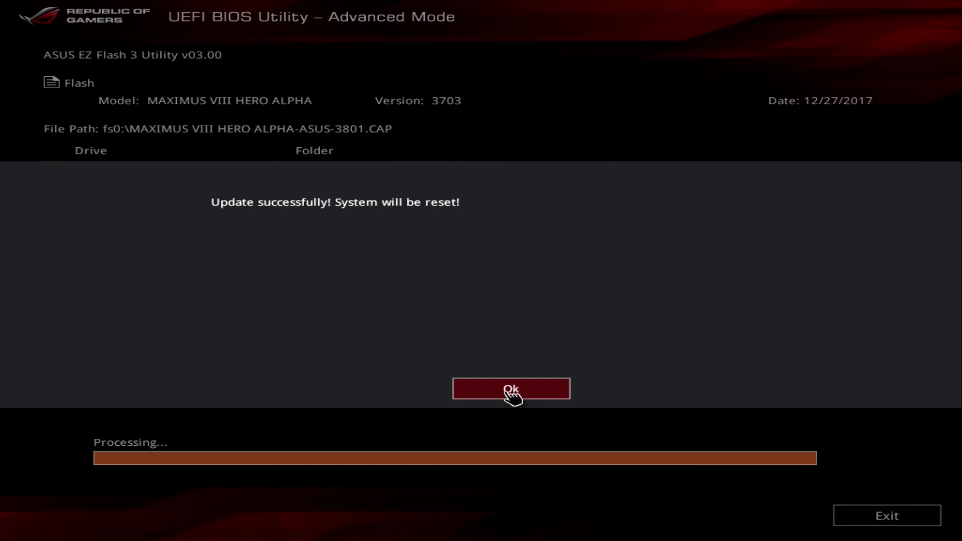
left_click(510, 393)
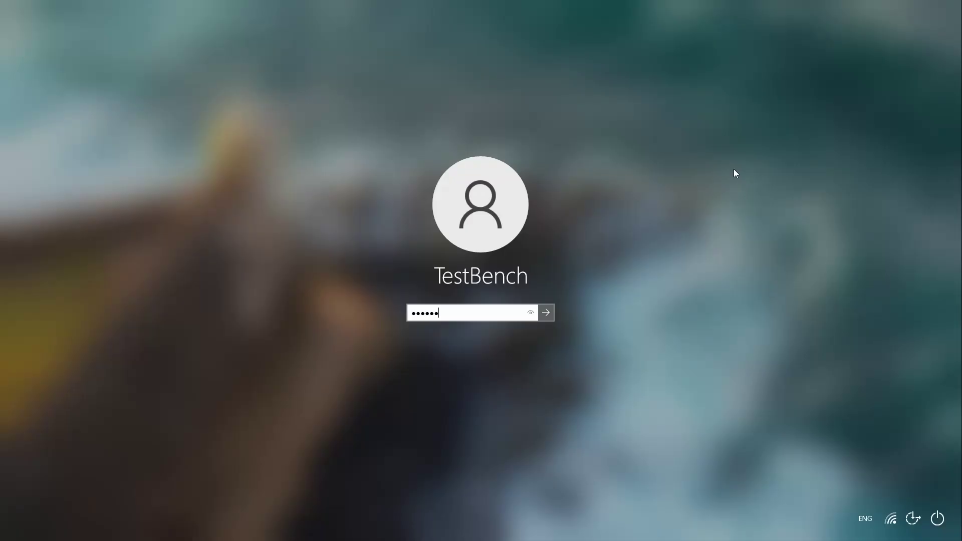
Sign in and check in msinfo32 that the BIOS reads 3801, dated 14/03/2018.
key("Return")
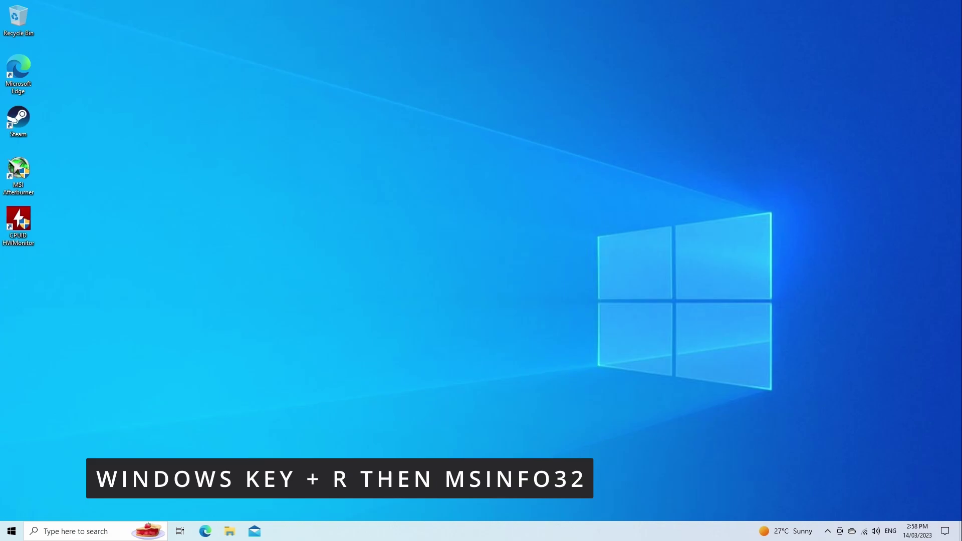
key("super+r")
key("Return")
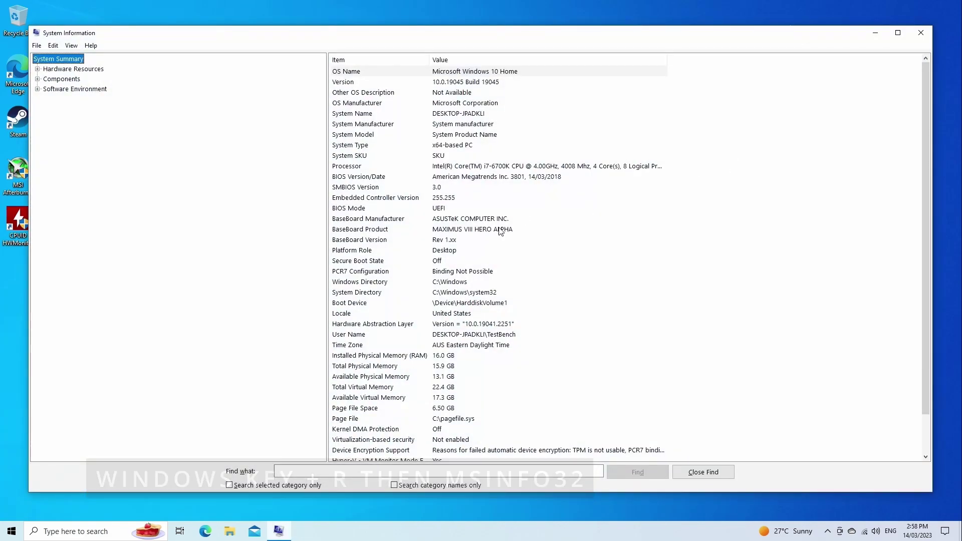
left_click(459, 178)
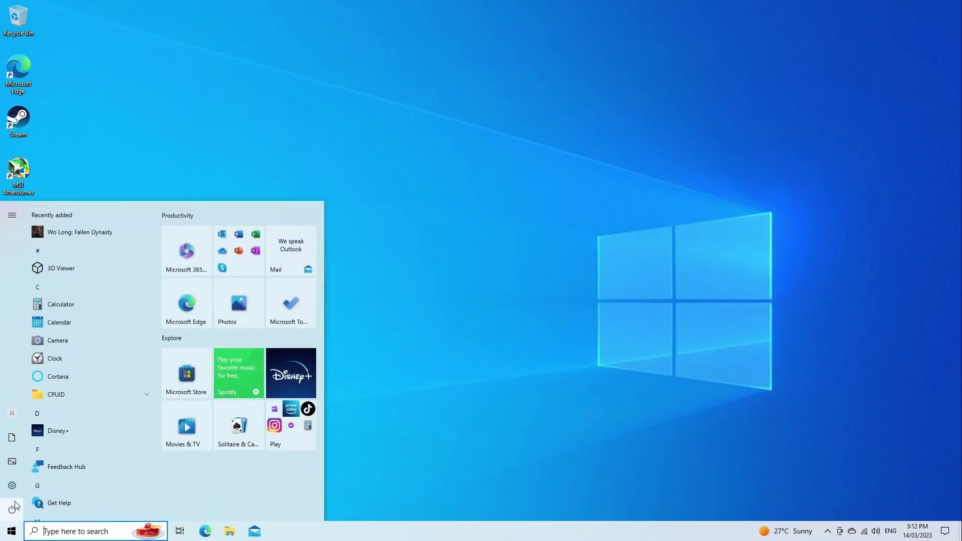
Restart into the BIOS and switch to EZ Mode, where X.M.P. shows Disabled.
left_click(15, 507)
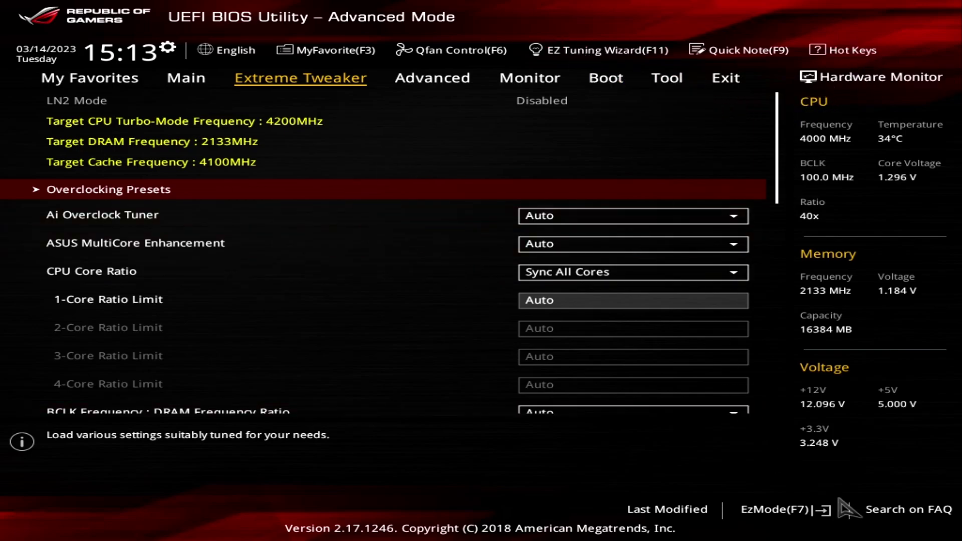
left_click(792, 514)
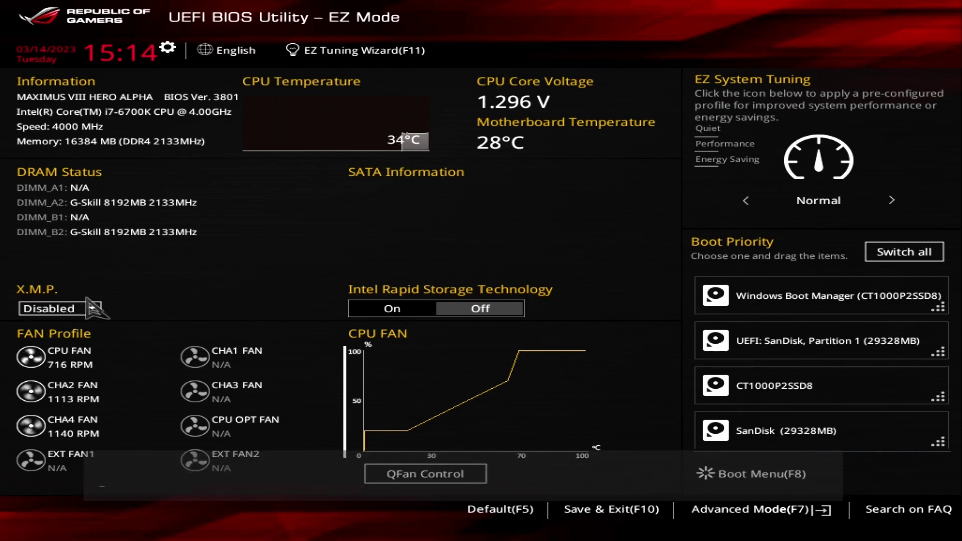
Set X.M.P. to Profile#1 with all-core enhancement and review the DDR4-2400MHz save summary.
left_click(63, 308)
left_click(76, 282)
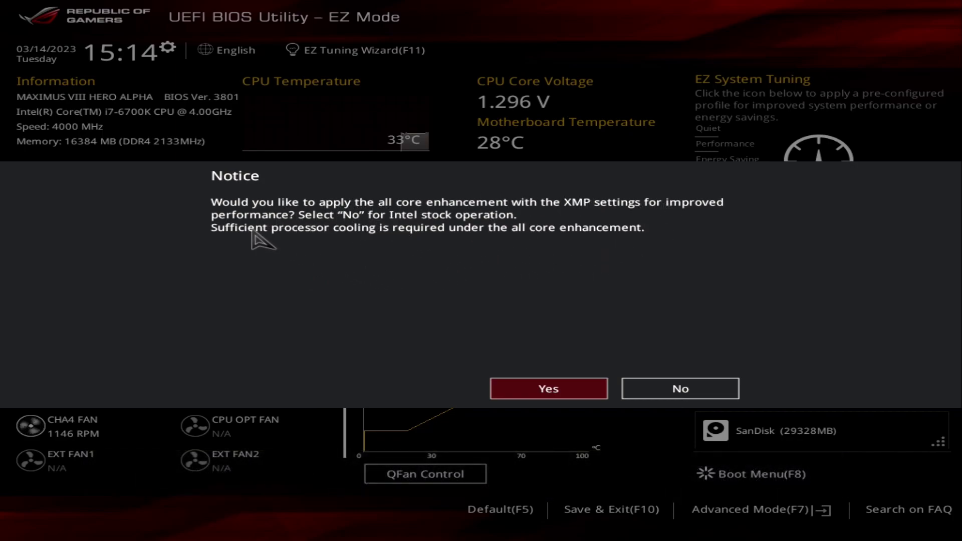
left_click(580, 398)
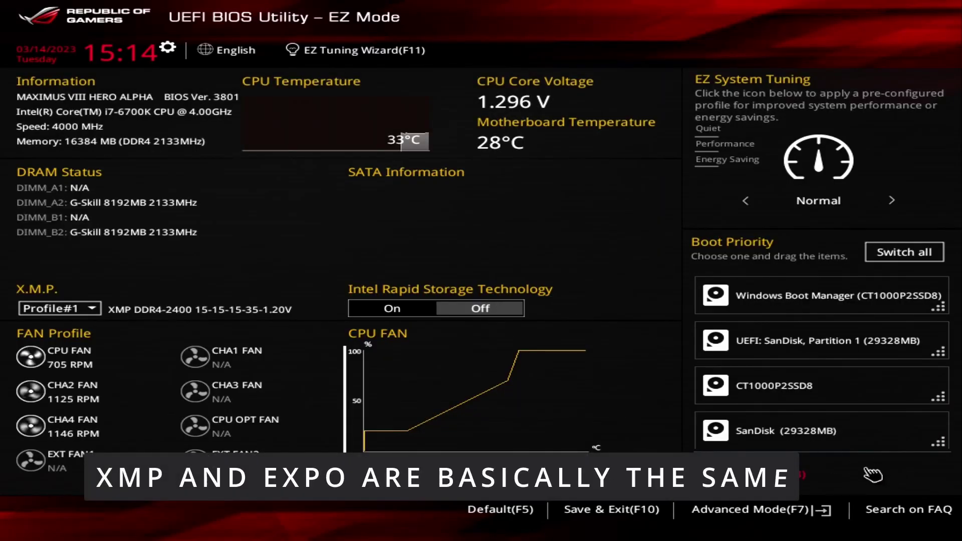
left_click(610, 510)
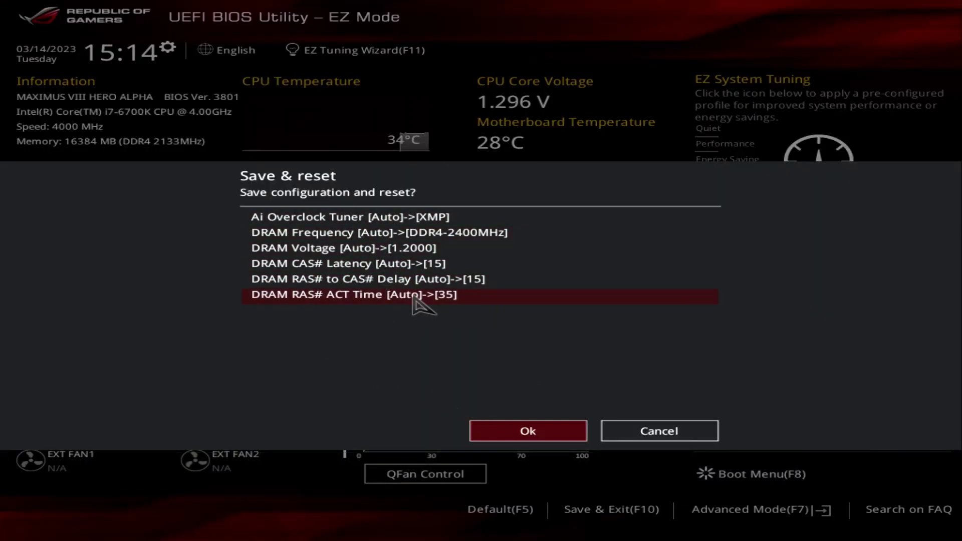
Confirm Save & reset to store the XMP settings and reboot into Windows.
left_click(533, 431)
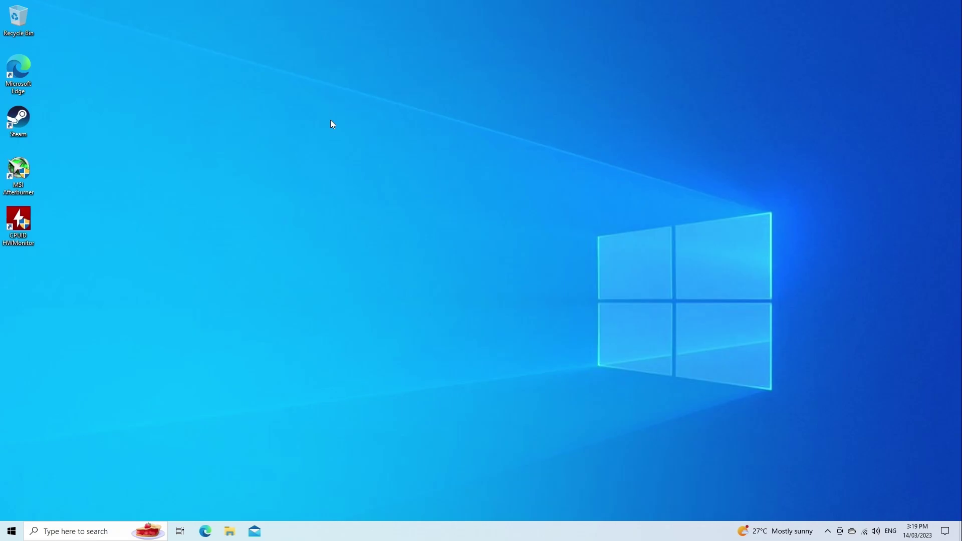
Open Task Manager's Startup list, leaving Xbox App Services disabled after toggling it.
key("ctrl+alt+Delete")
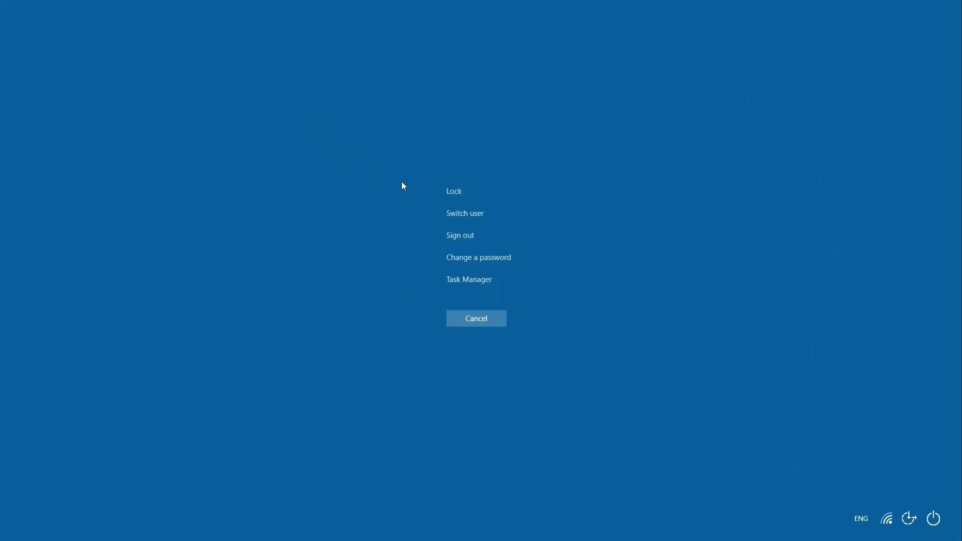
left_click(497, 286)
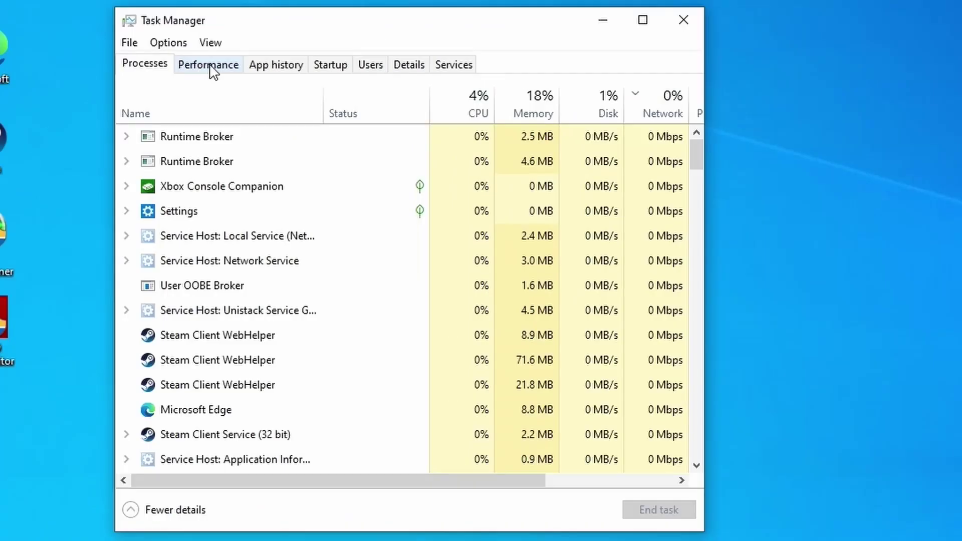
left_click(341, 71)
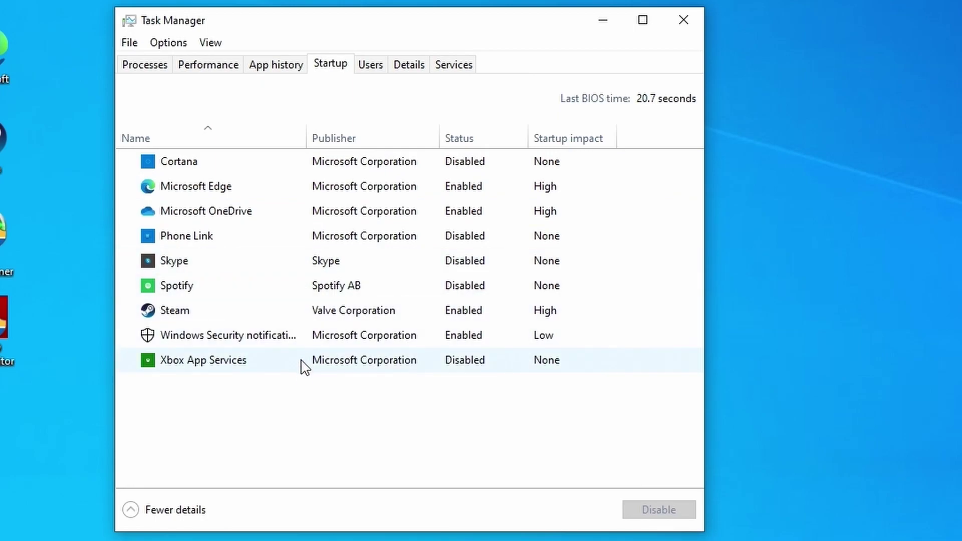
right_click(334, 370)
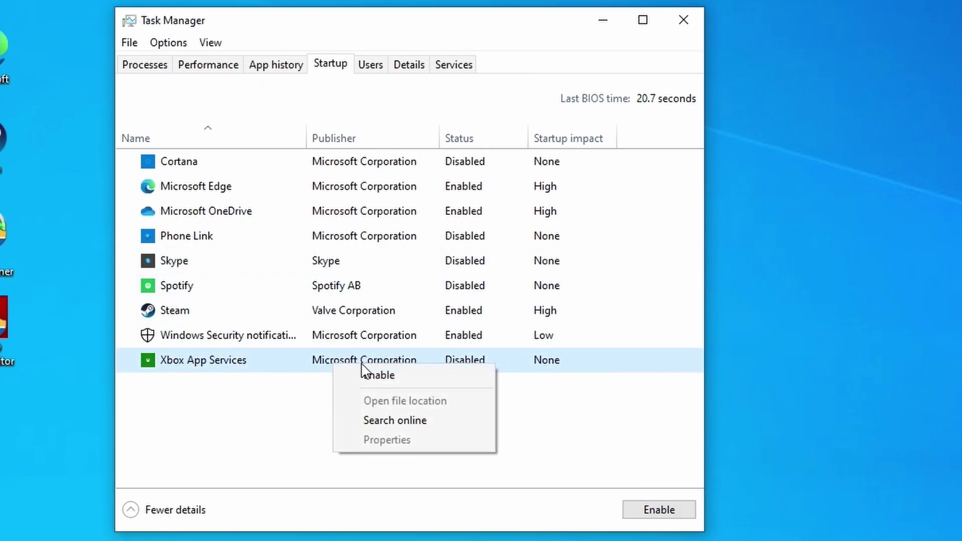
left_click(390, 377)
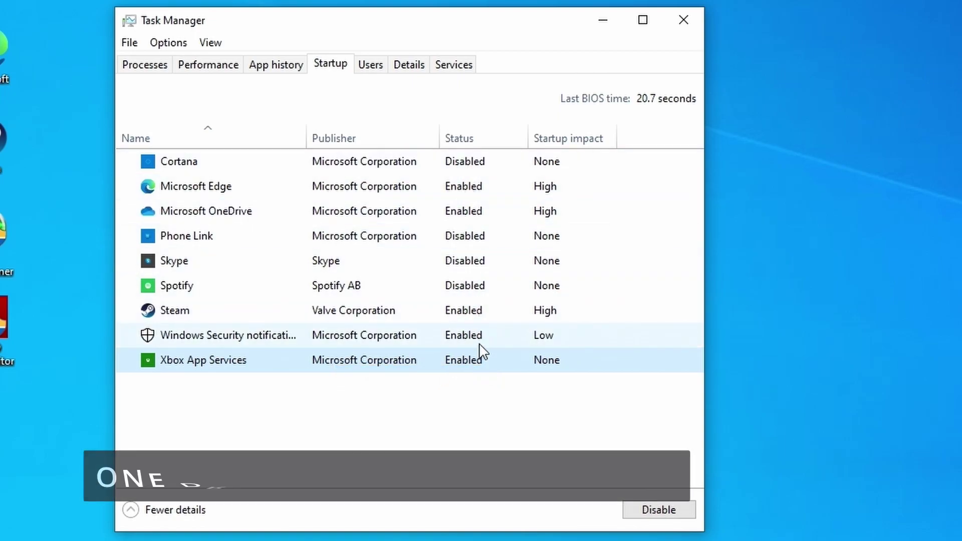
right_click(481, 373)
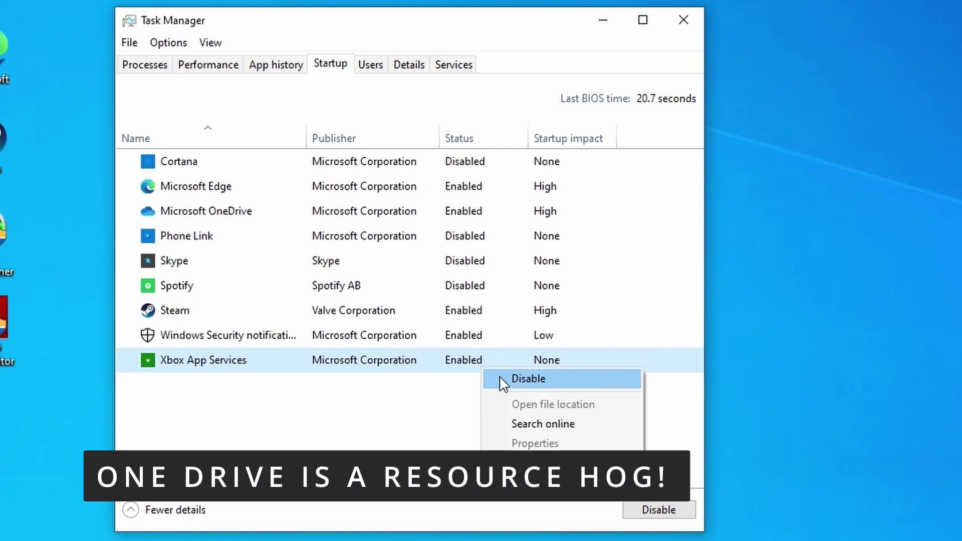
left_click(501, 379)
Disable Microsoft Edge and Microsoft OneDrive from launching at startup.
right_click(471, 196)
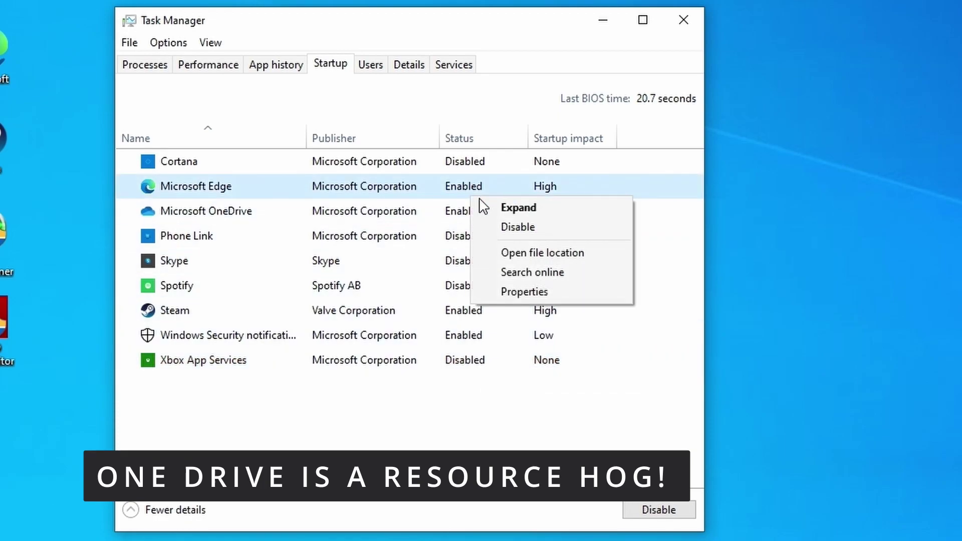
left_click(496, 222)
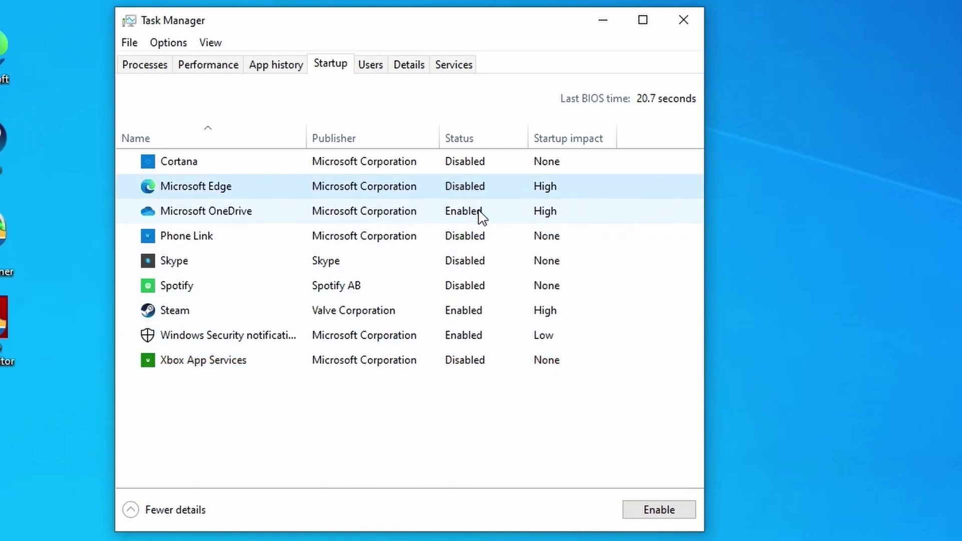
right_click(482, 212)
left_click(521, 228)
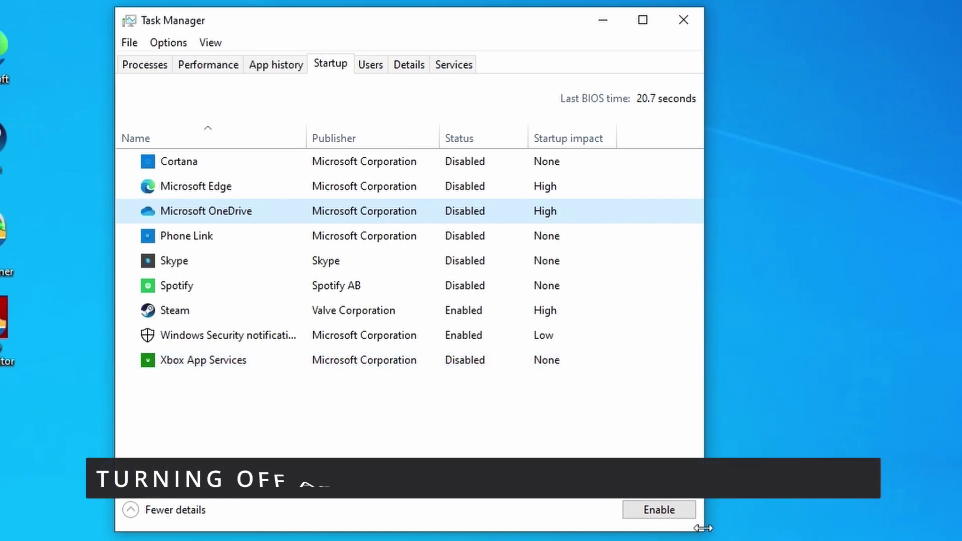
Close Task Manager to bring up the Gigabyte Z790 AORUS ELITE (rev. 1.1) product page.
left_click(683, 20)
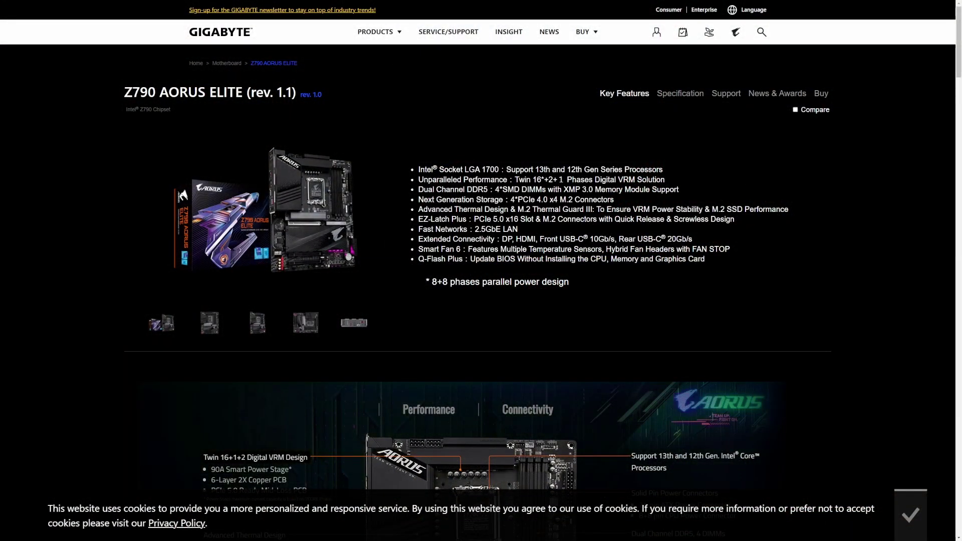
Scroll the Z790 AORUS ELITE feature overview down to the Performance section.
scroll(478, 271, "down", 2)
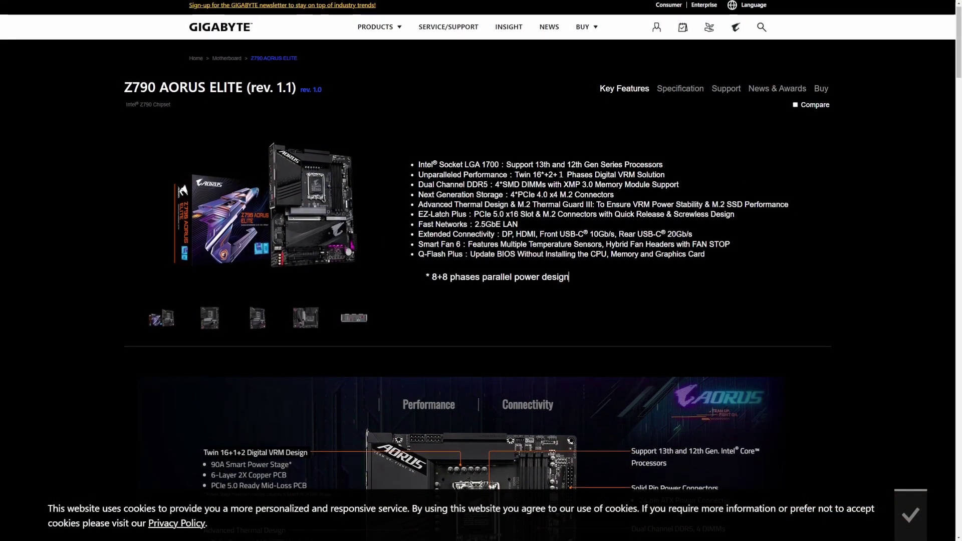
scroll(478, 271, "down", 4)
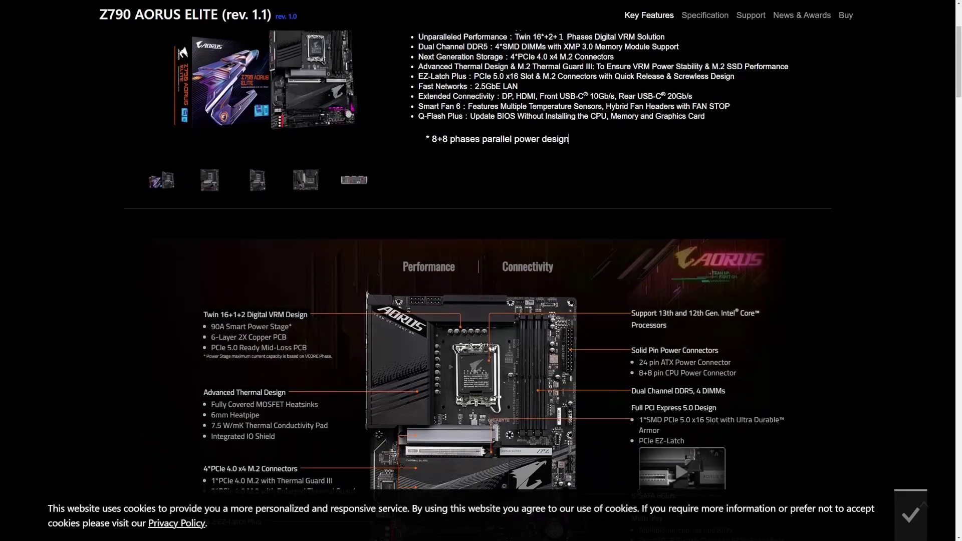
scroll(477, 271, "down", 4)
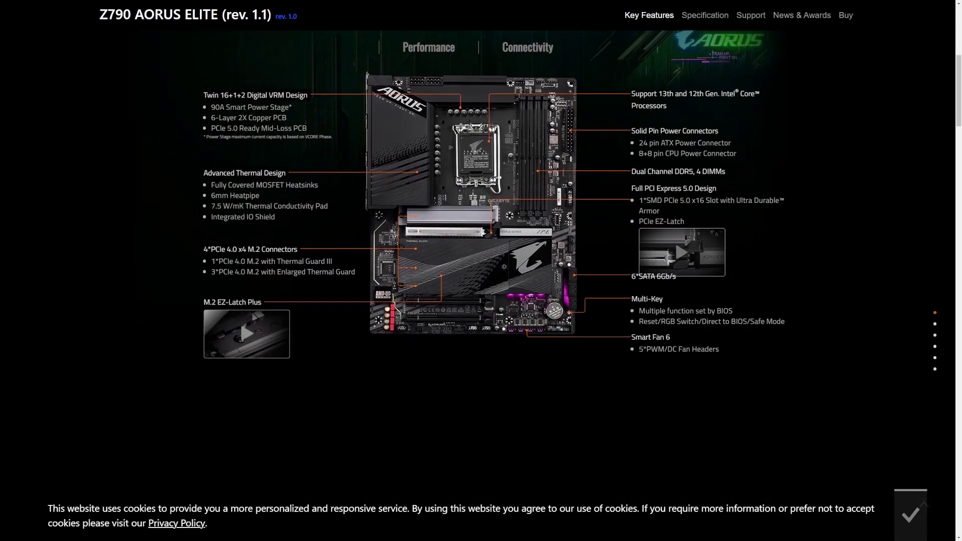
scroll(478, 271, "down", 4)
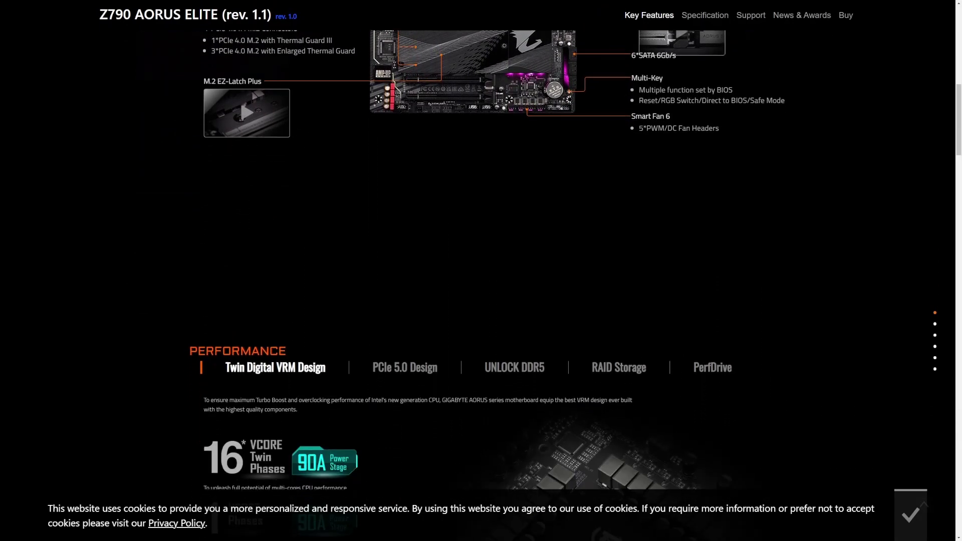
scroll(478, 270, "down", 4)
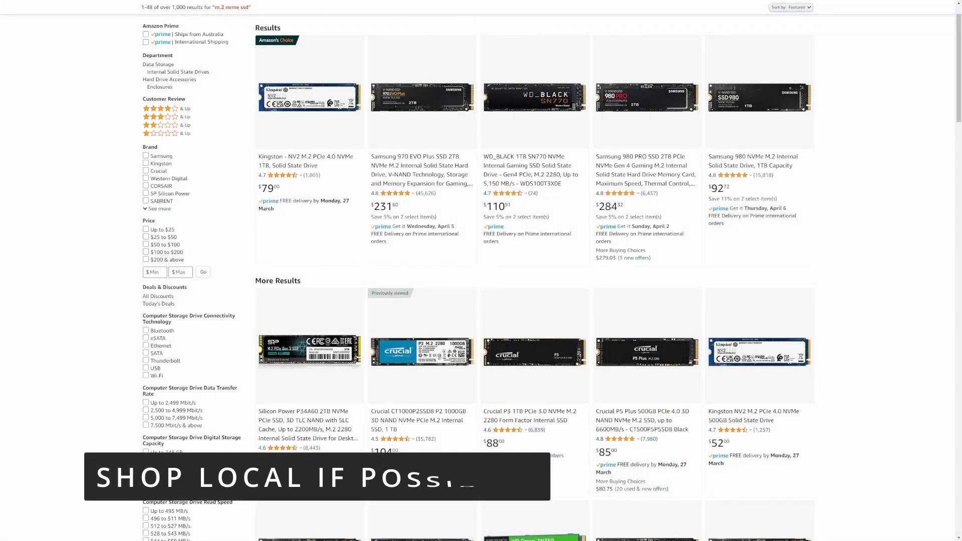
Scroll further down the Amazon 'm.2 nvme ssd' results, past drives like the Kingston NV2 1TB.
scroll(480, 271, "down", 3)
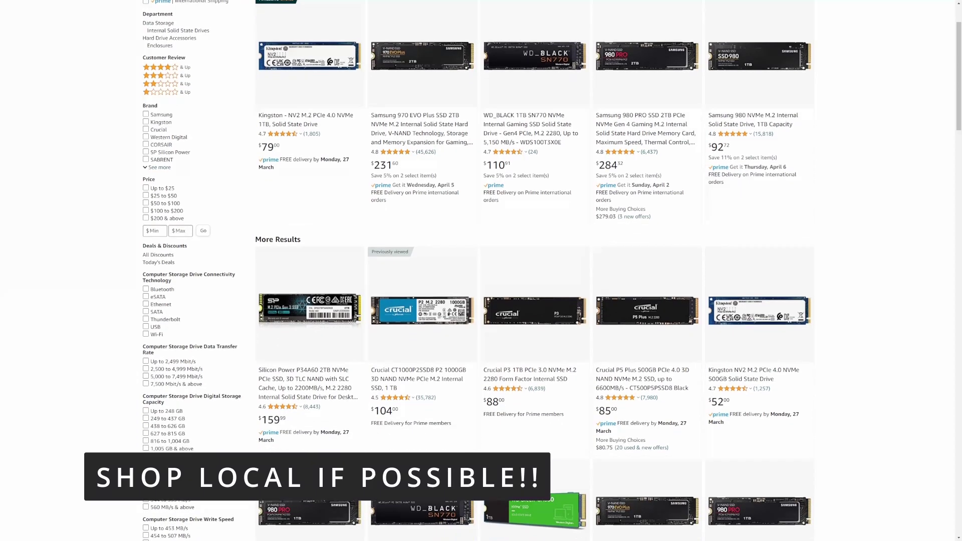
scroll(481, 271, "down", 4)
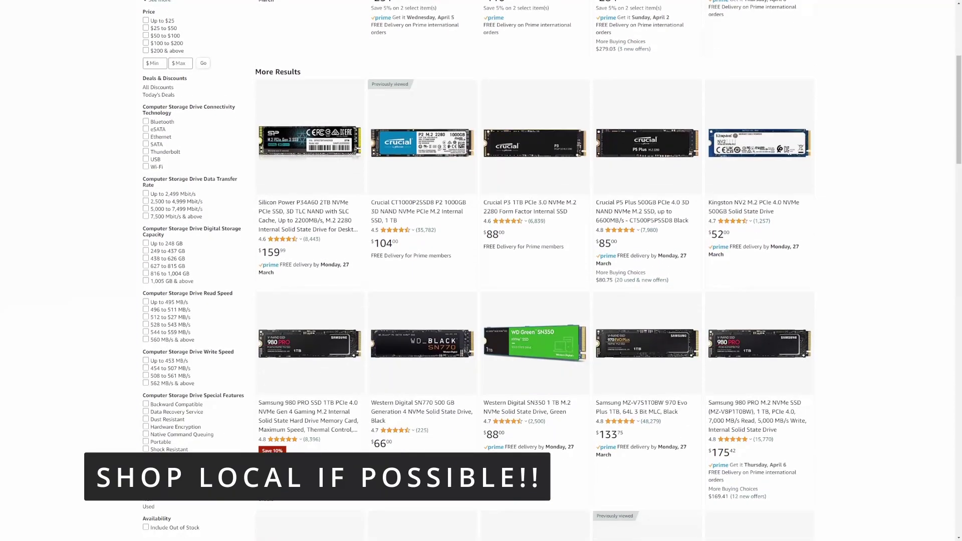
scroll(481, 270, "down", 4)
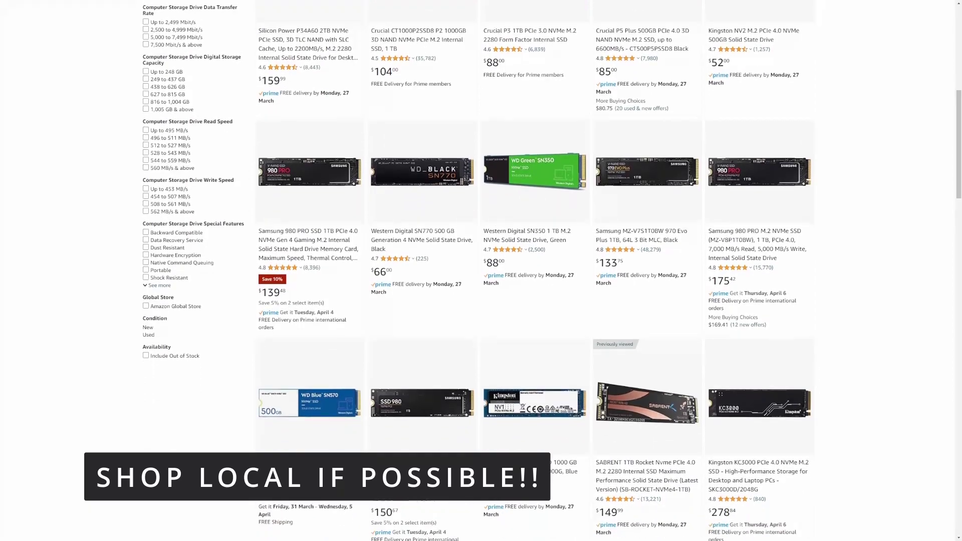
scroll(481, 271, "down", 4)
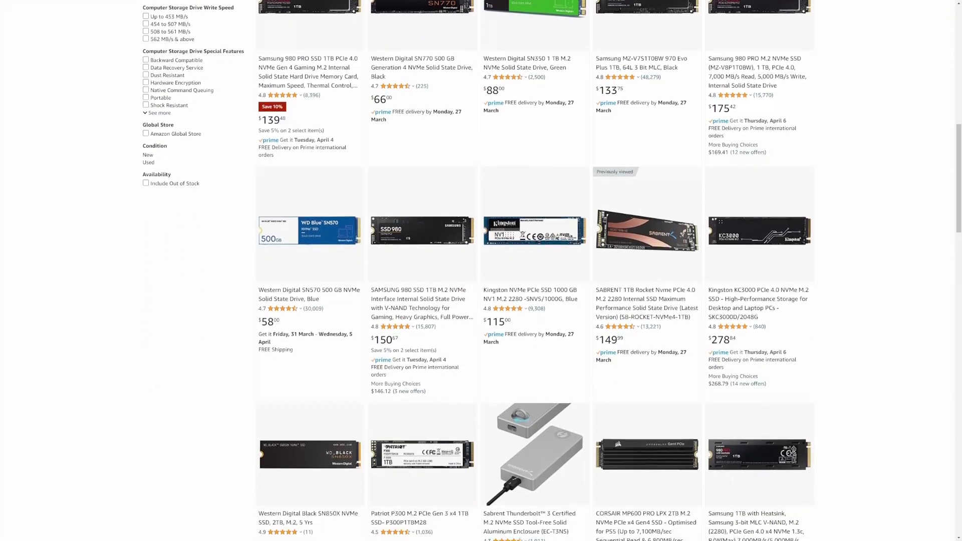
scroll(480, 270, "down", 1)
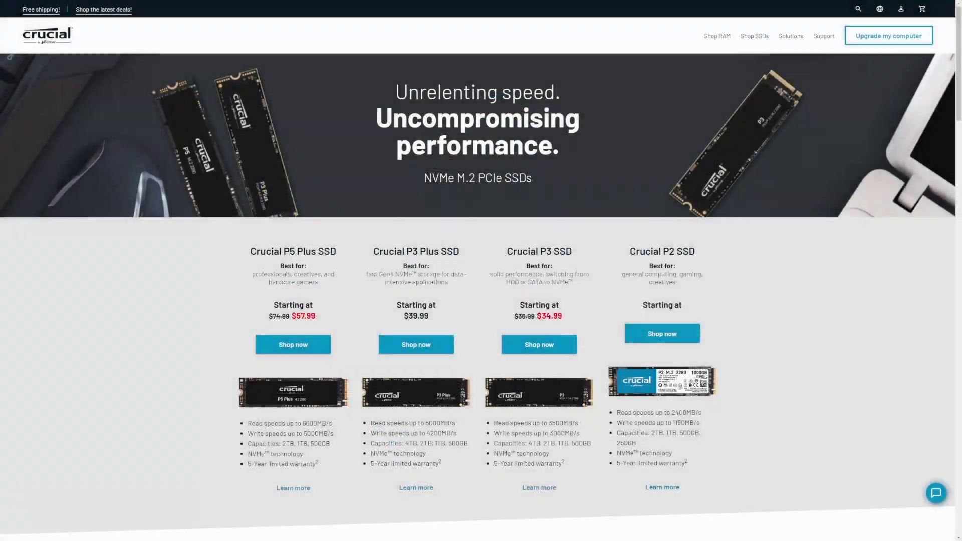
Scroll past the P5 Plus, P3 Plus, P3 and P2 cards to 'Get in the game faster'.
scroll(695, 185, "down", 2)
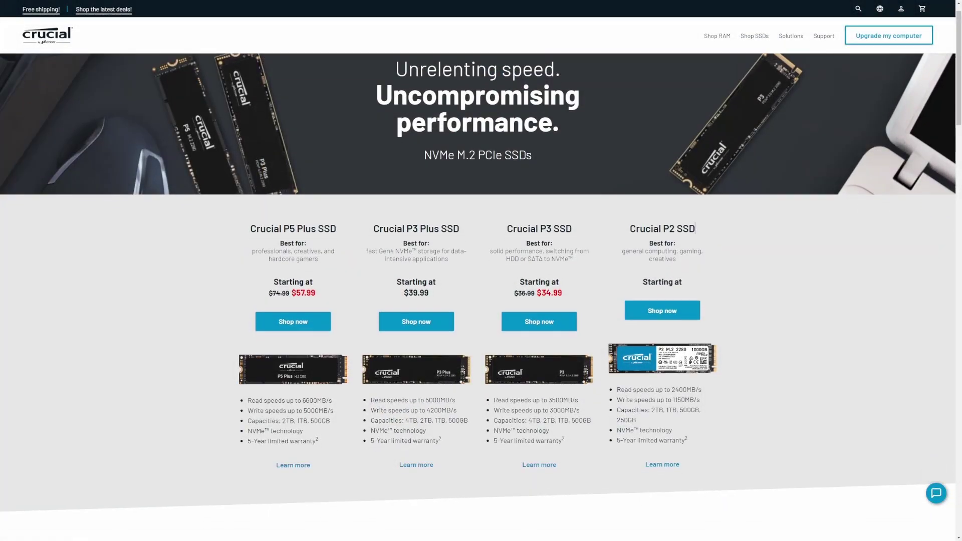
scroll(480, 290, "down", 2)
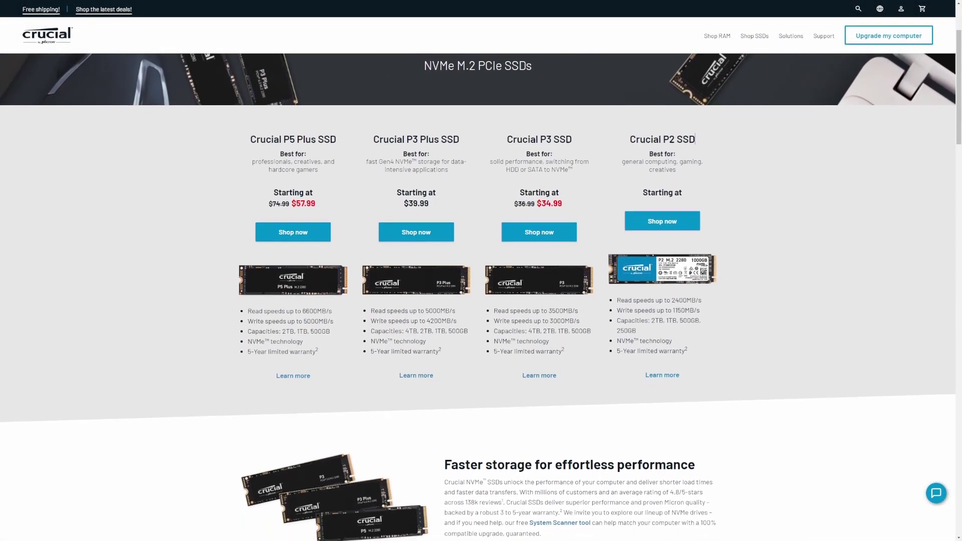
scroll(481, 291, "down", 2)
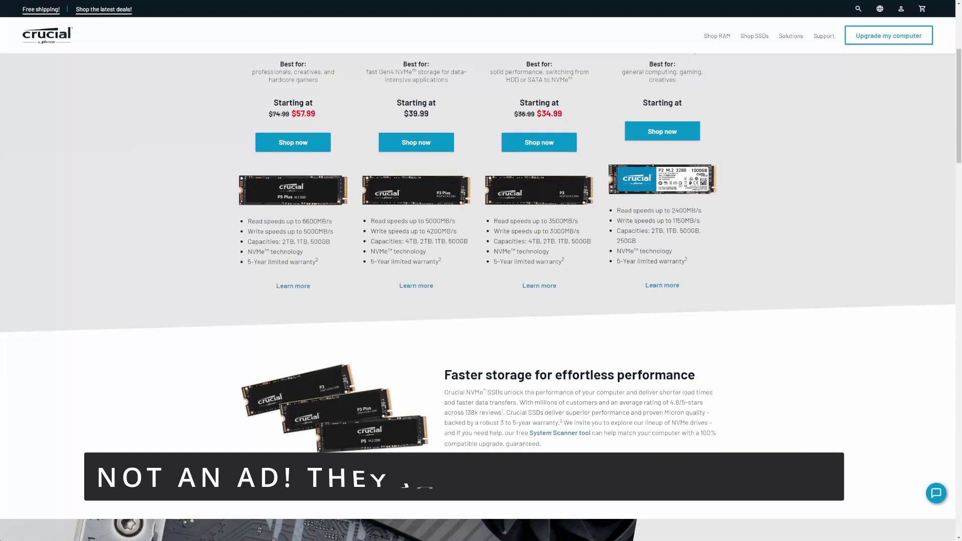
scroll(481, 290, "down", 2)
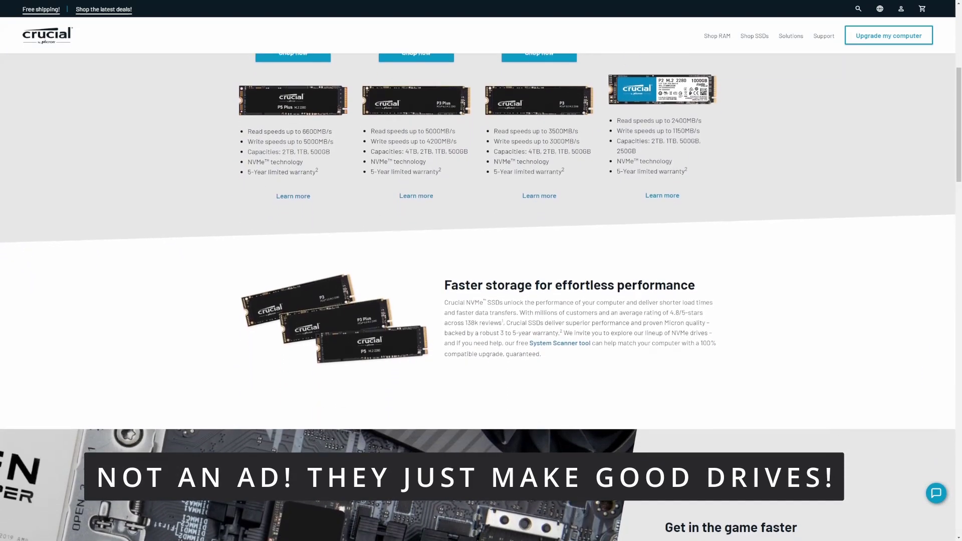
scroll(480, 291, "down", 2)
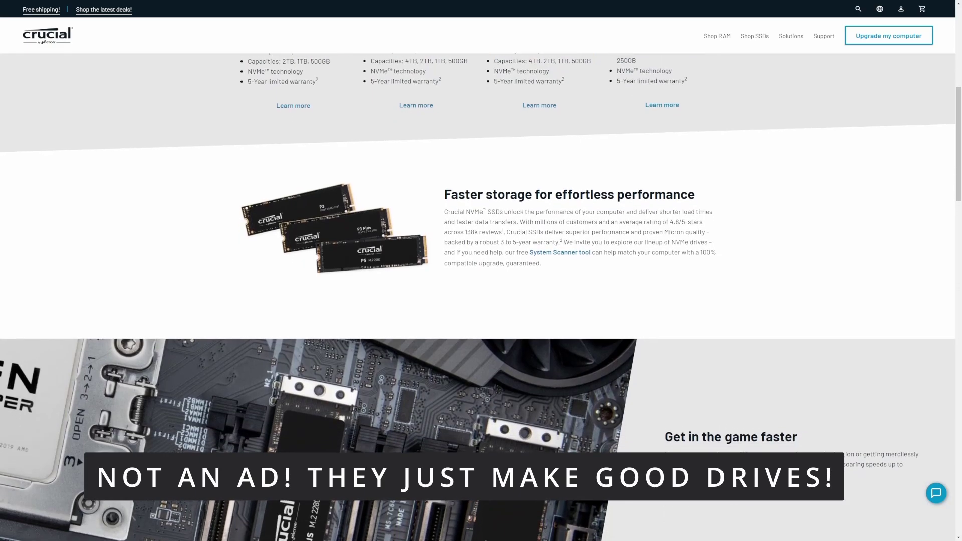
scroll(481, 290, "down", 2)
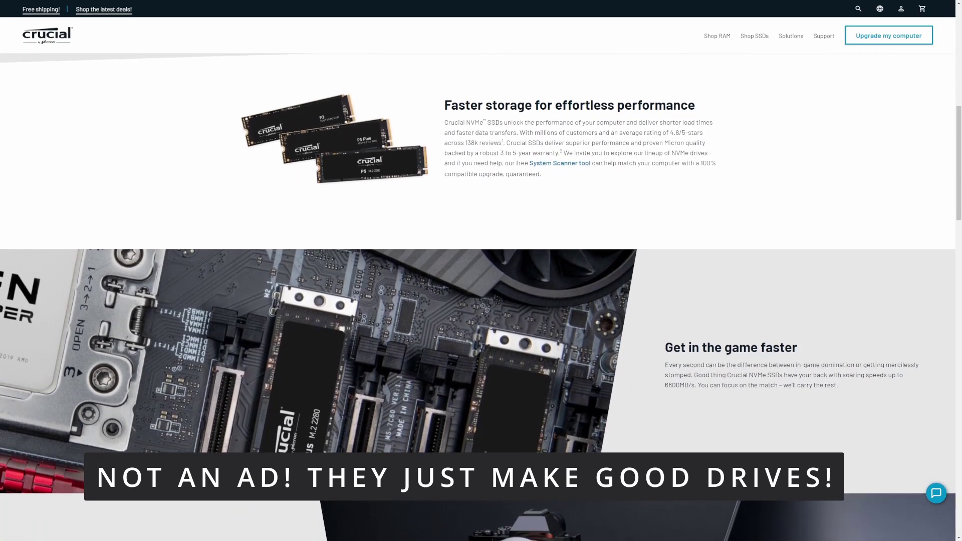